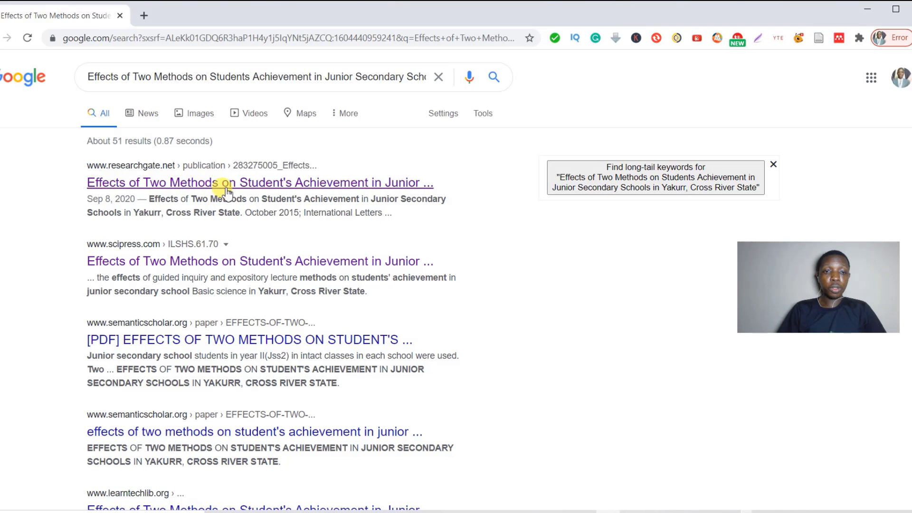
# Step: Open the ResearchGate search result in a new tab and copy the article's DOI
pyautogui.rightClick(224, 185)
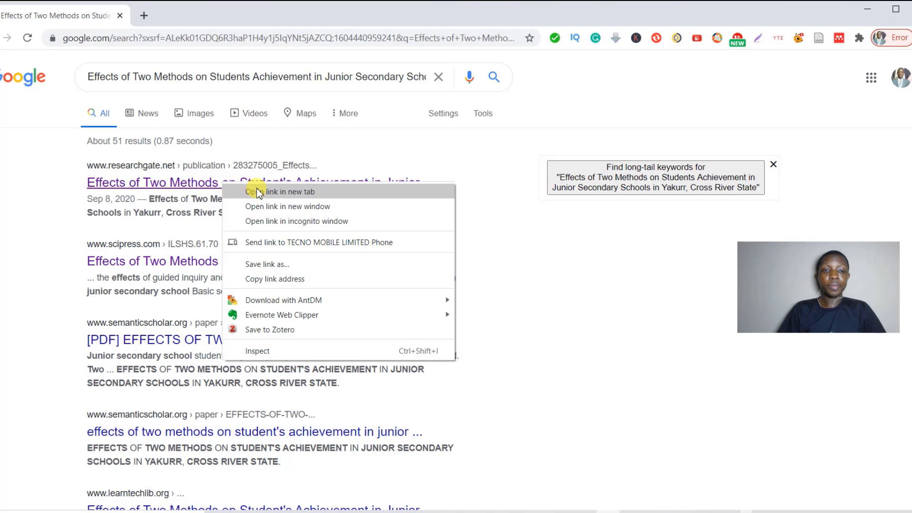
pyautogui.click(256, 188)
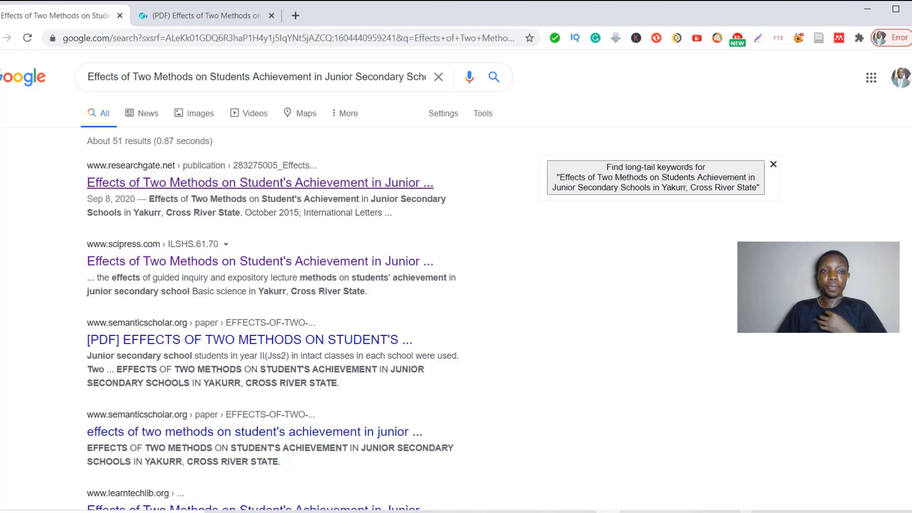
pyautogui.click(188, 14)
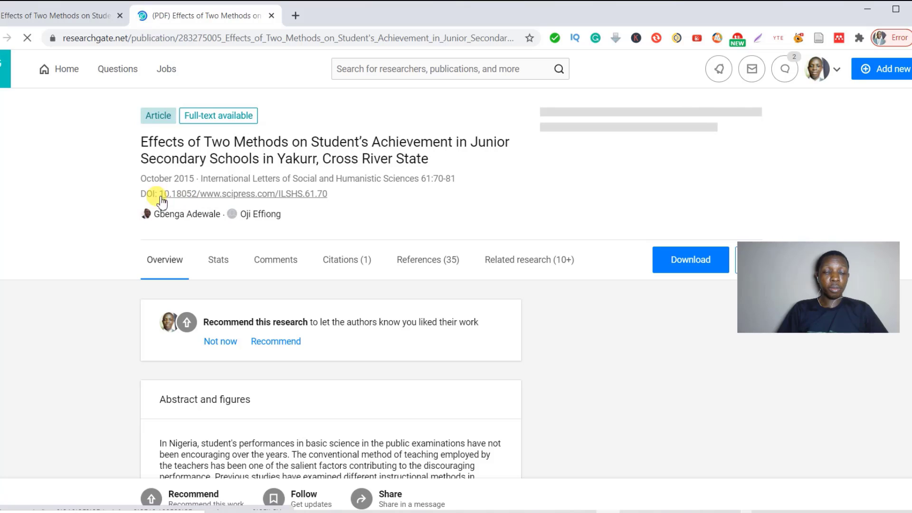
pyautogui.moveTo(160, 195); pyautogui.dragTo(333, 192)
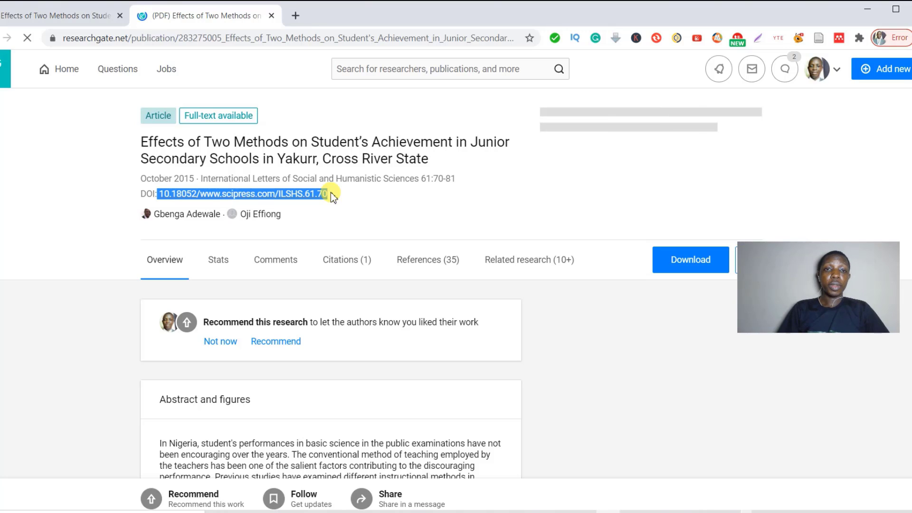
pyautogui.click(294, 16)
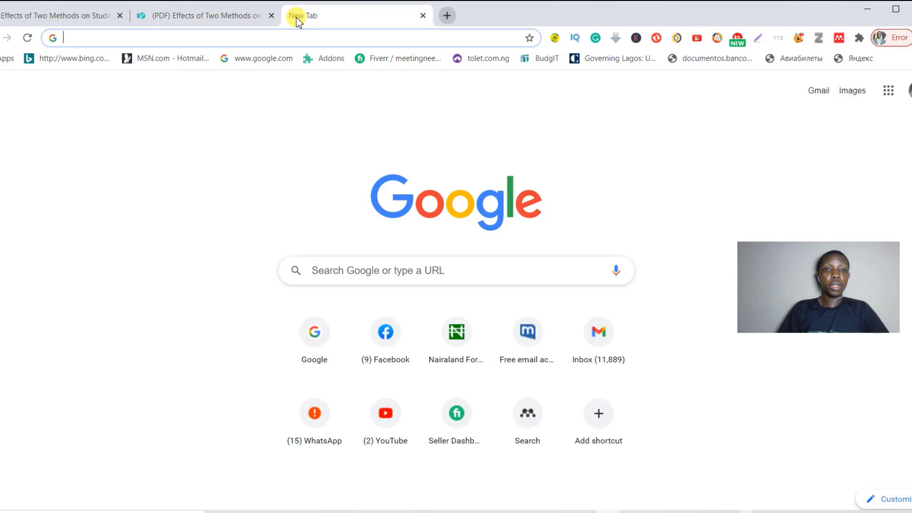
pyautogui.write('z')
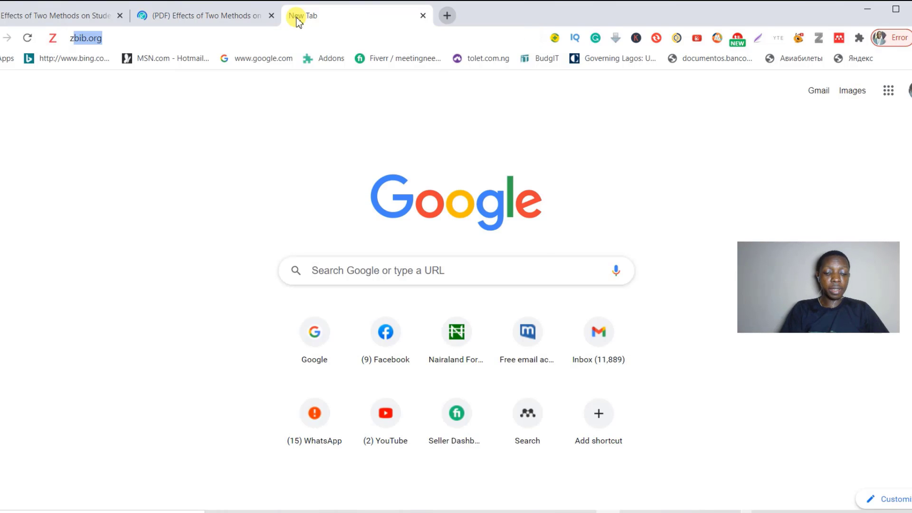
pyautogui.press('BackSpace')
pyautogui.write('b')
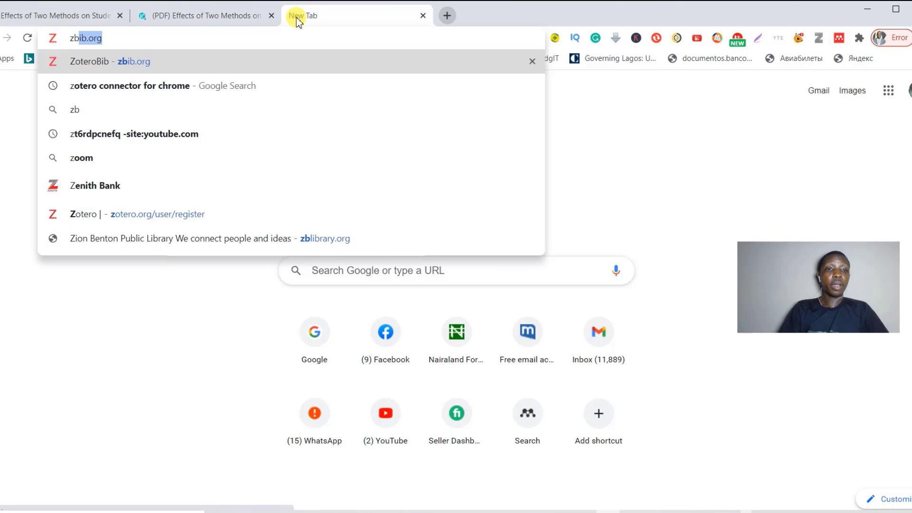
pyautogui.press('Return')
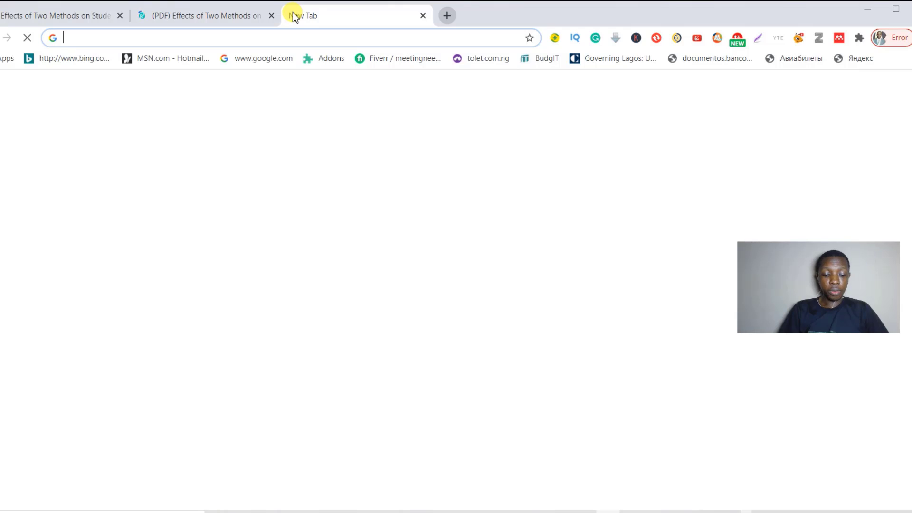
pyautogui.write('zbib.org')
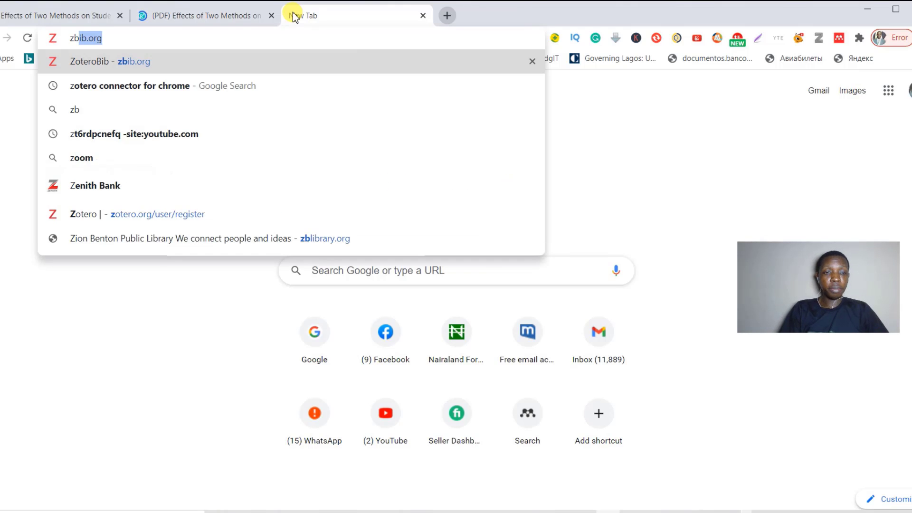
pyautogui.press('Return')
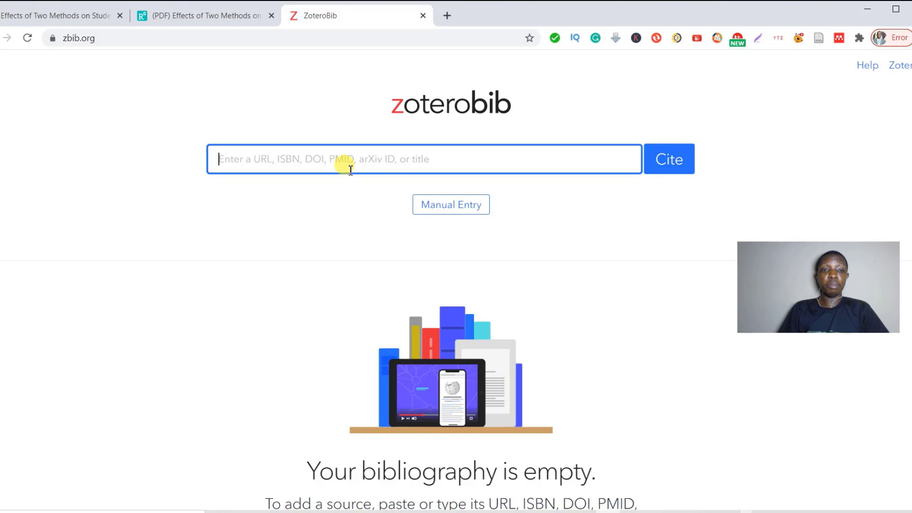
pyautogui.write('10.18052/www.scipress.com/ILSHS.61.70')
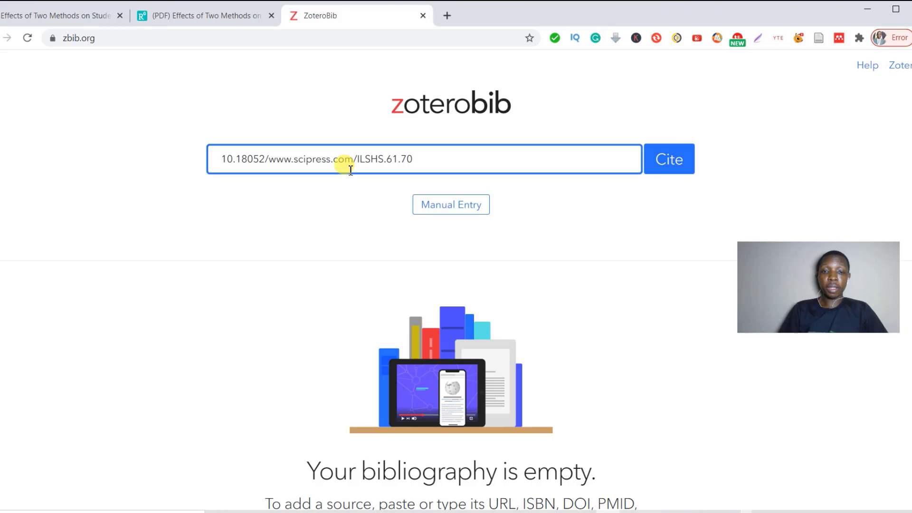
pyautogui.click(670, 160)
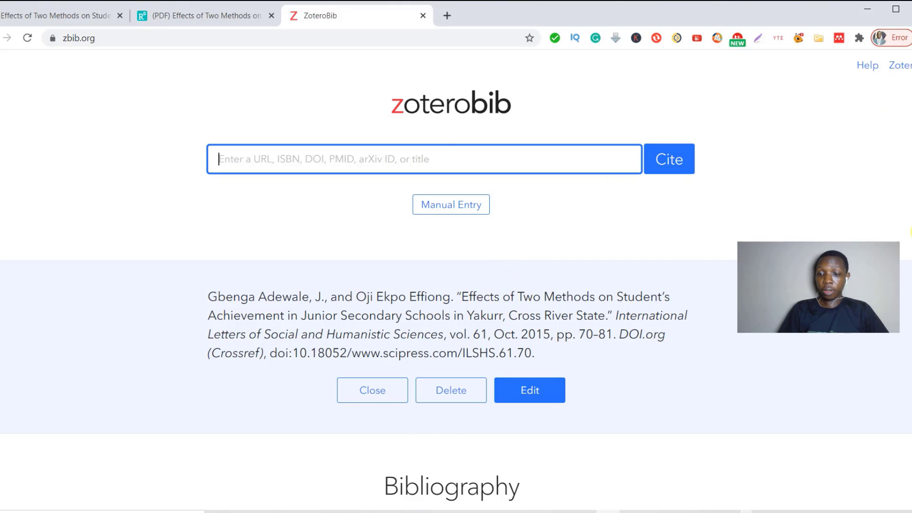
# Step: Change the bibliography style to American Psychological Association 7th edition and accept the sentence-case title conversion
pyautogui.scroll(-9, 403, 261)
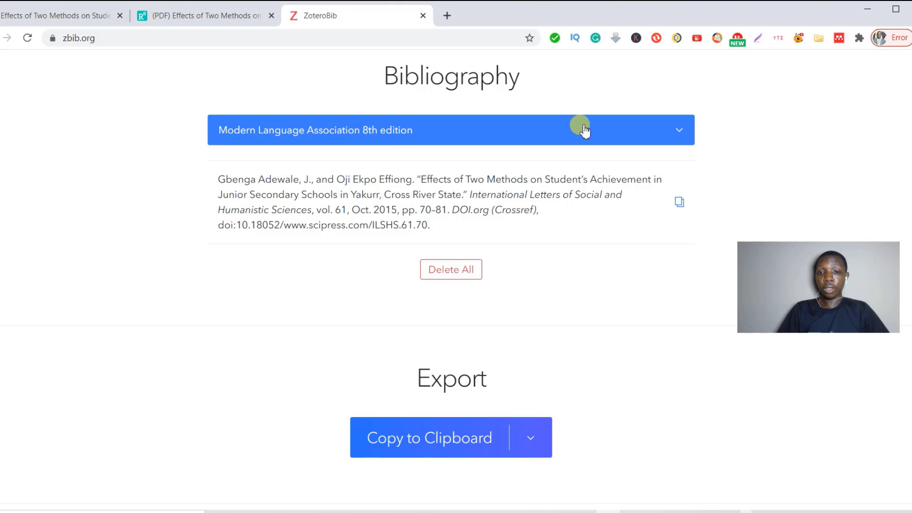
pyautogui.click(679, 129)
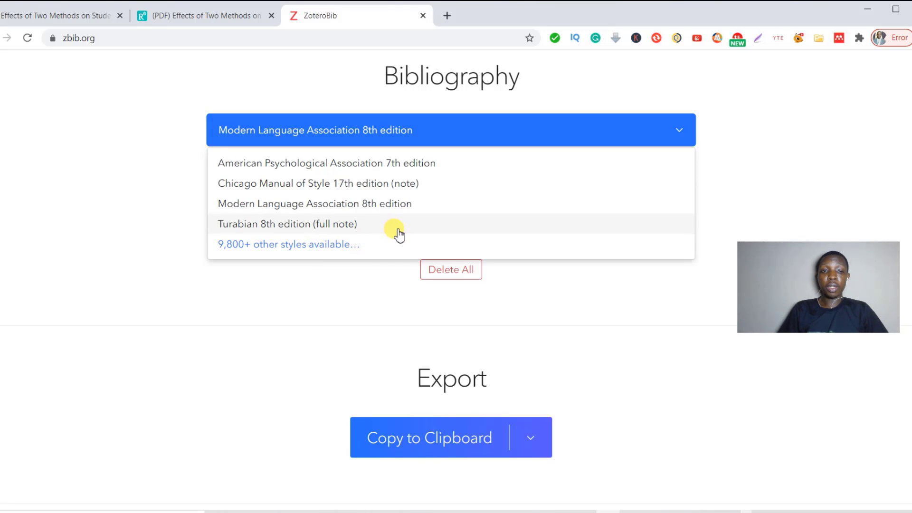
pyautogui.click(417, 164)
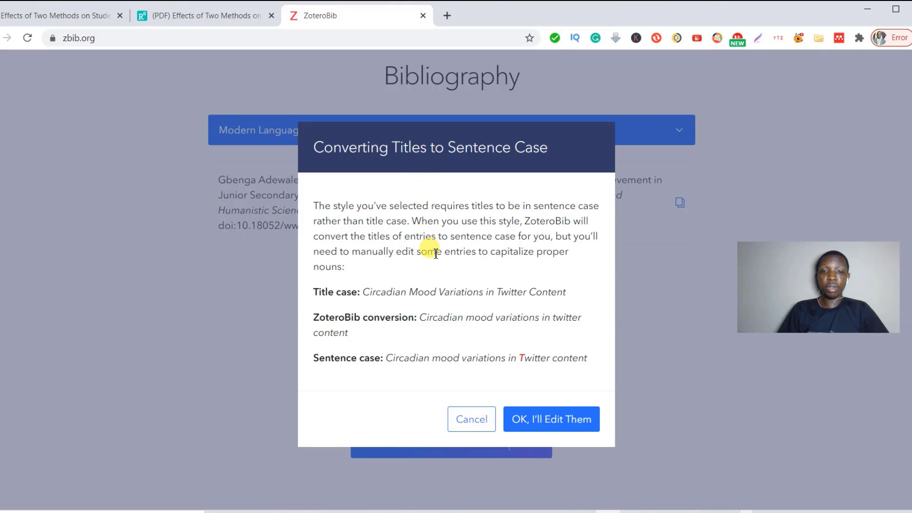
pyautogui.click(541, 426)
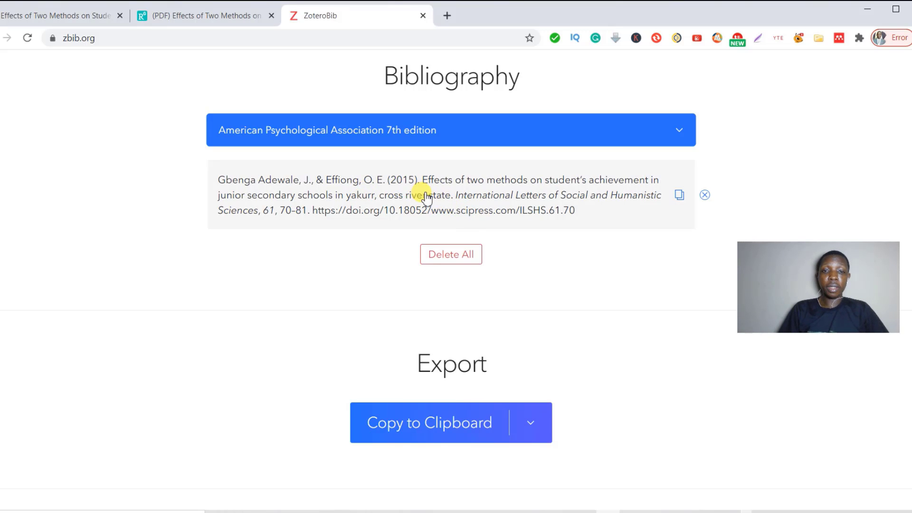
# Step: Replace the entry's title with "Effects of Two Methods on Student's Achievement in Junior Secondary Schools in Yakurr, Cross River State"
pyautogui.click(373, 190)
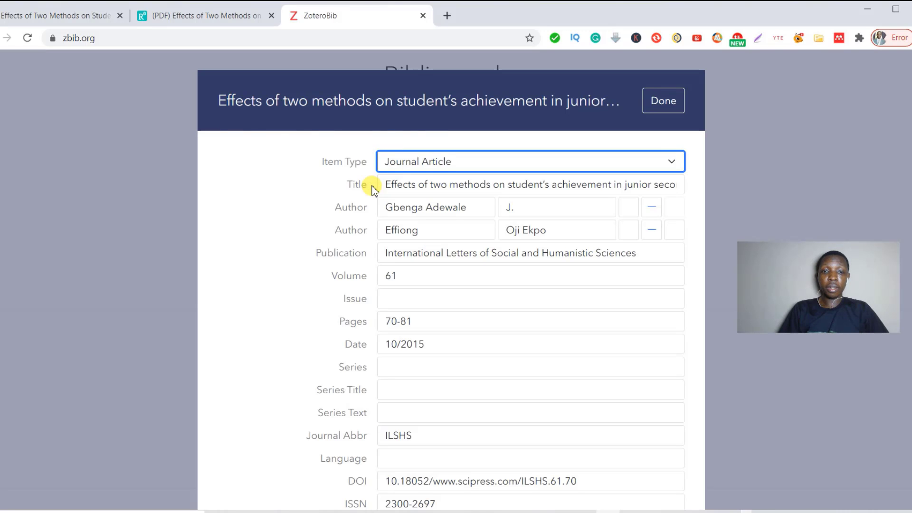
pyautogui.click(416, 184)
pyautogui.hotkey('ctrl', 'a')
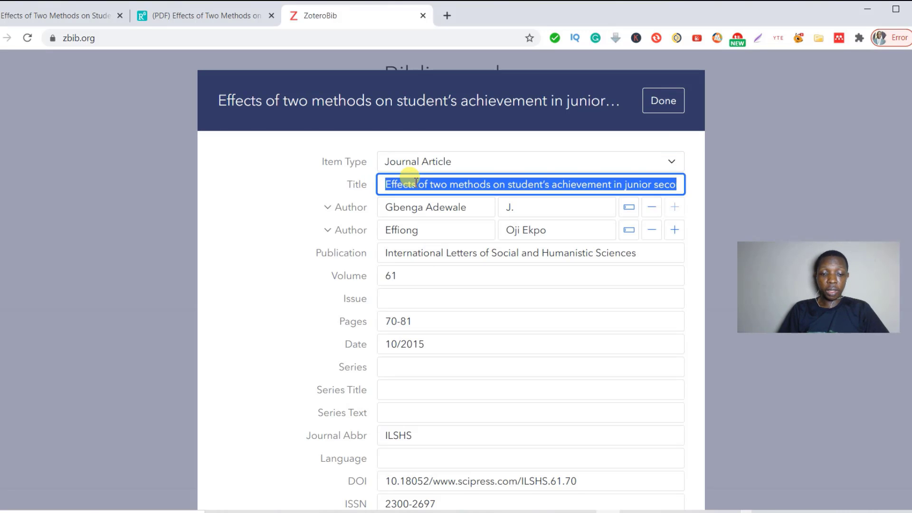
pyautogui.hotkey('ctrl', 'v')
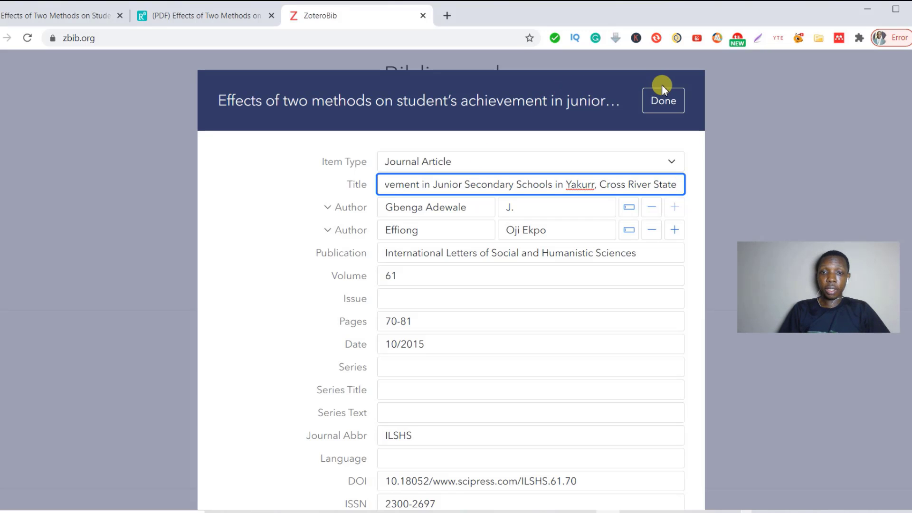
pyautogui.click(664, 101)
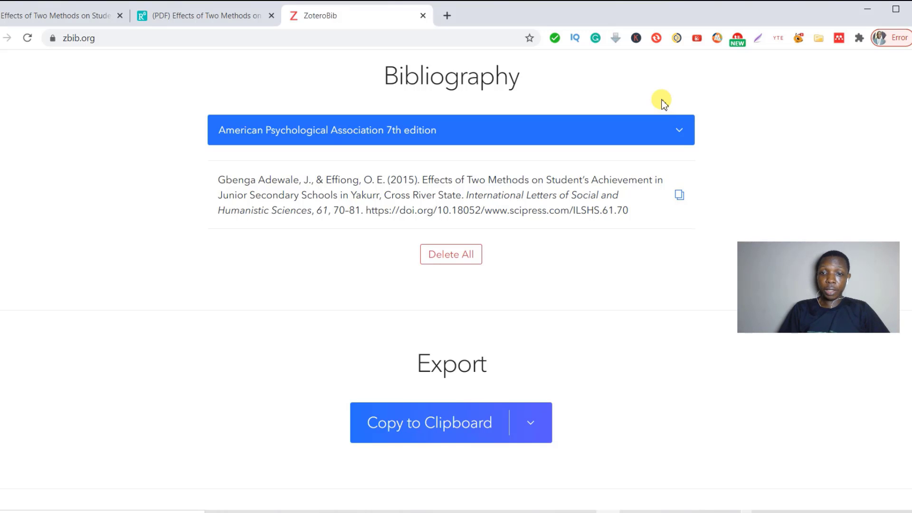
# Step: Copy the entry's in-text citation with page number 73
pyautogui.click(679, 196)
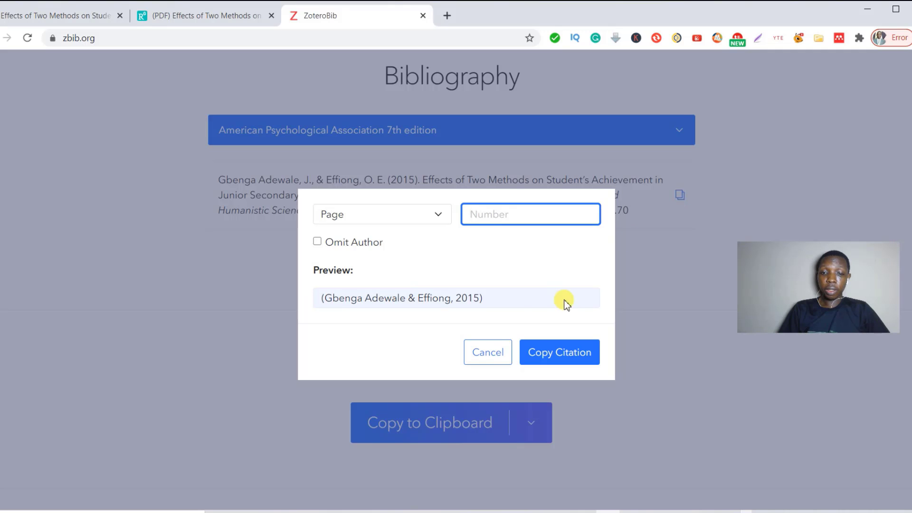
pyautogui.click(492, 352)
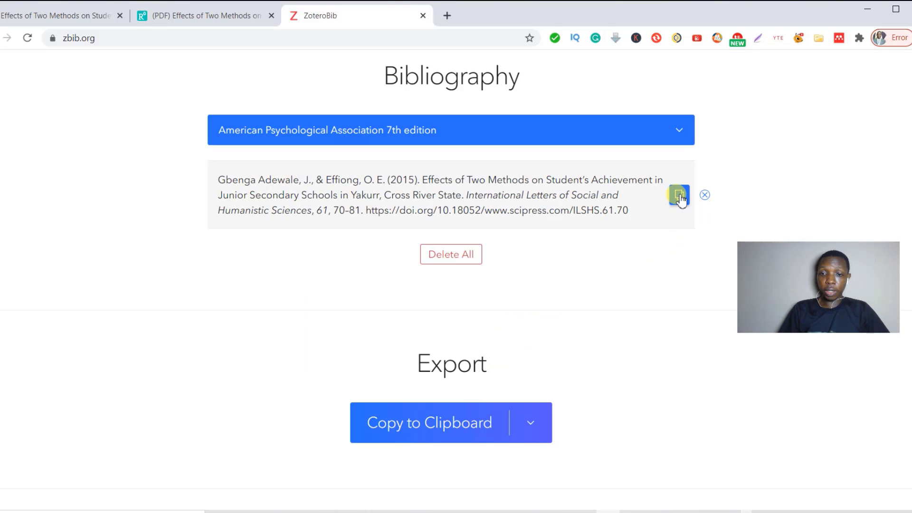
pyautogui.click(679, 196)
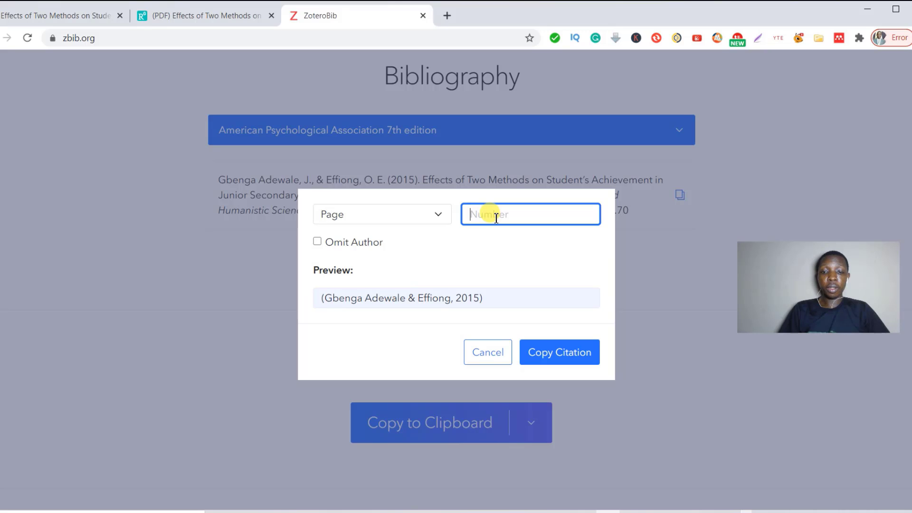
pyautogui.write('7')
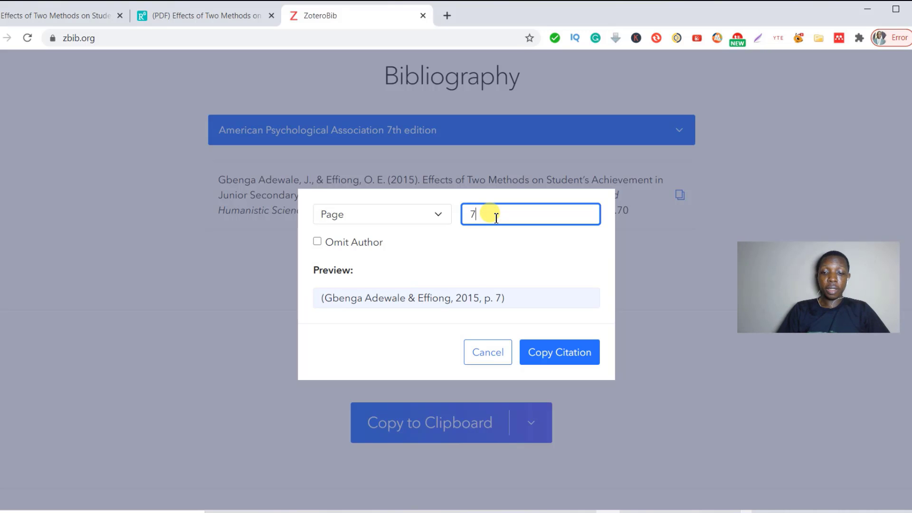
pyautogui.write('3')
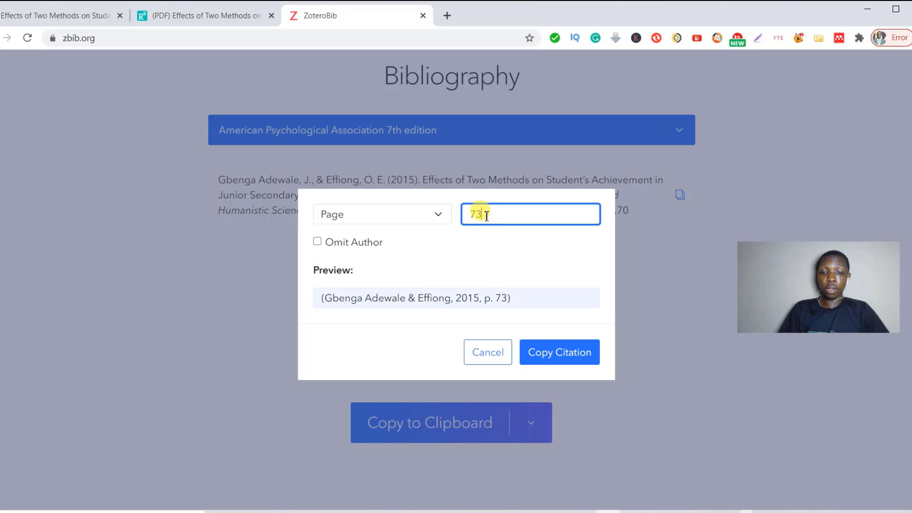
pyautogui.click(561, 353)
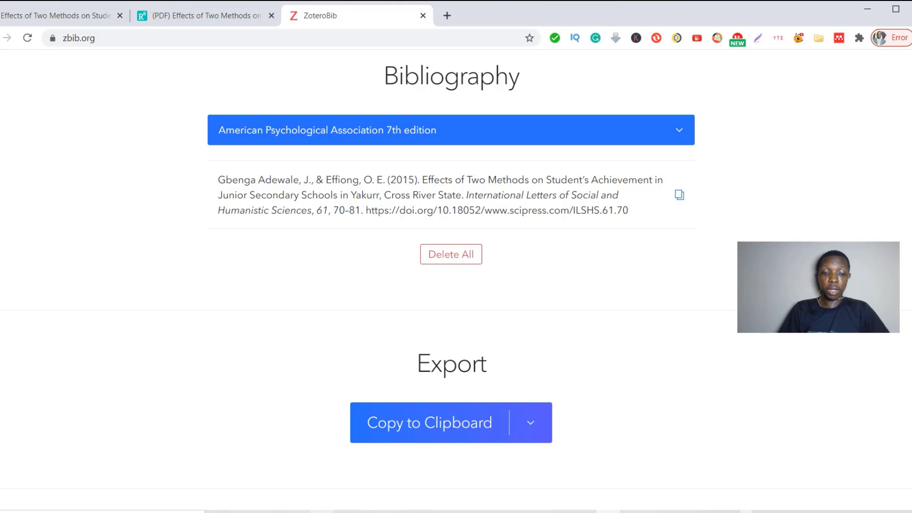
# Step: Switch to the blank Word document, paste the in-text citation, and delete the first word of the first author's name
pyautogui.click(321, 473)
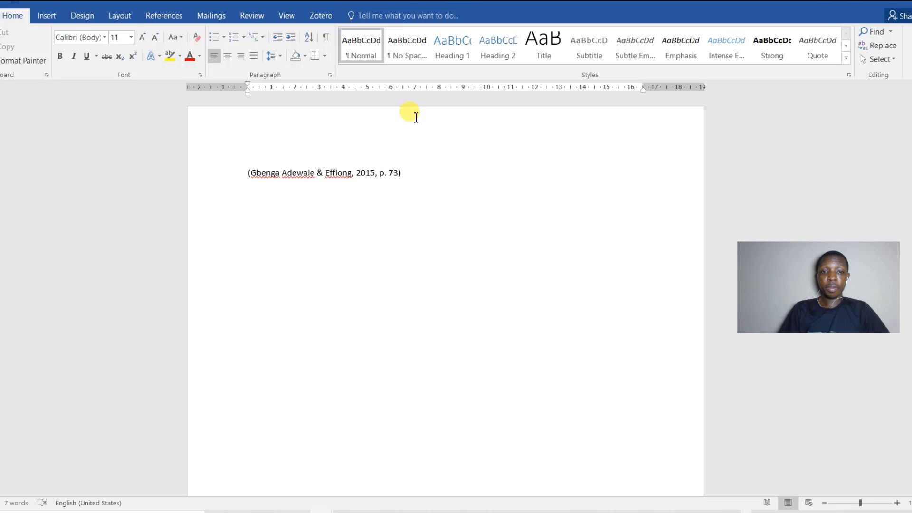
pyautogui.press('Return')
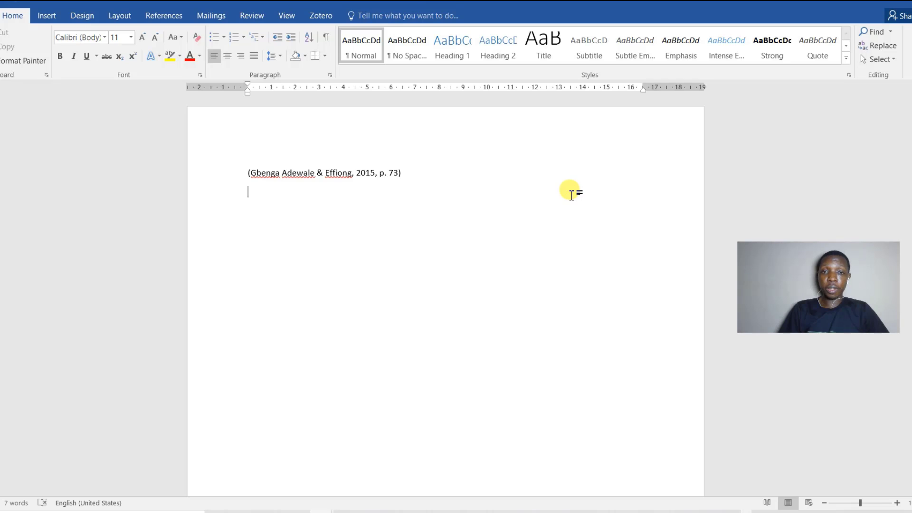
pyautogui.click(283, 174)
pyautogui.press('BackSpace')
pyautogui.press('BackSpace')
pyautogui.press('BackSpace')
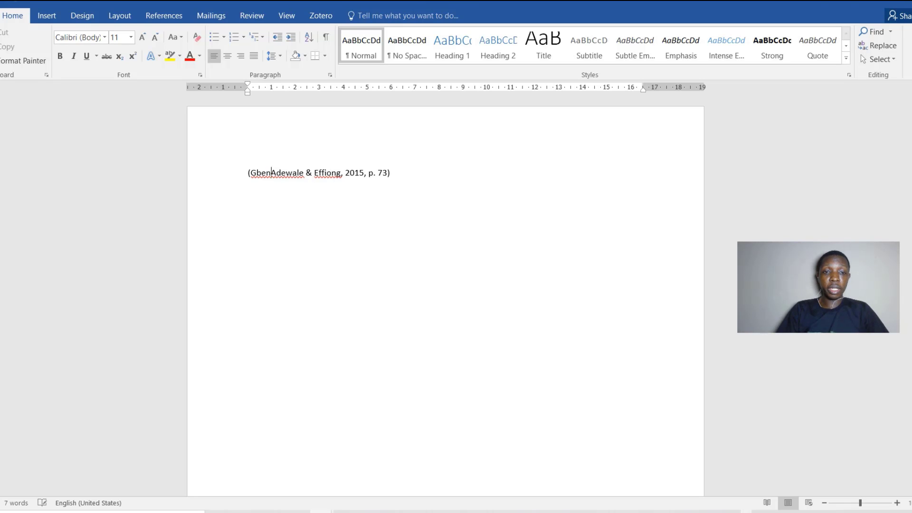
pyautogui.press('BackSpace')
pyautogui.press('BackSpace')
pyautogui.press('BackSpace')
pyautogui.press('BackSpace')
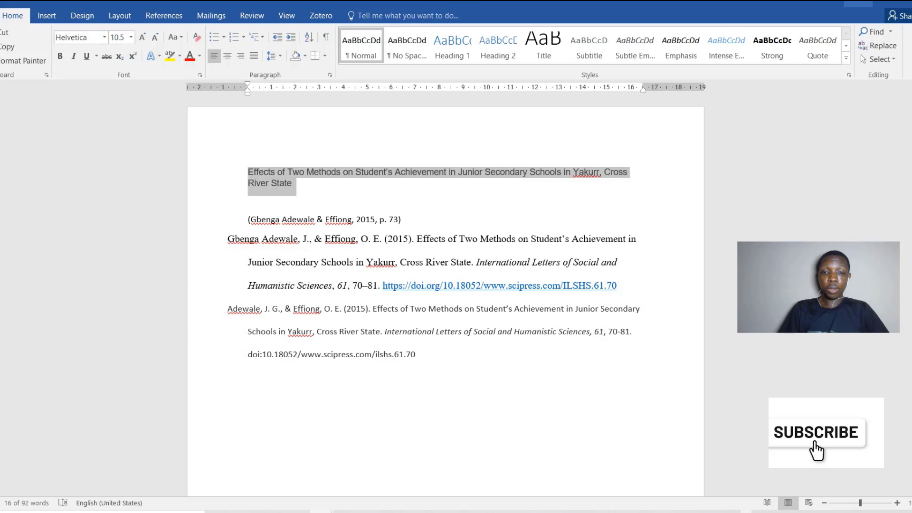
# Step: Switch back to ZoteroBib in the browser and copy the bibliography to the clipboard
pyautogui.click(608, 512)
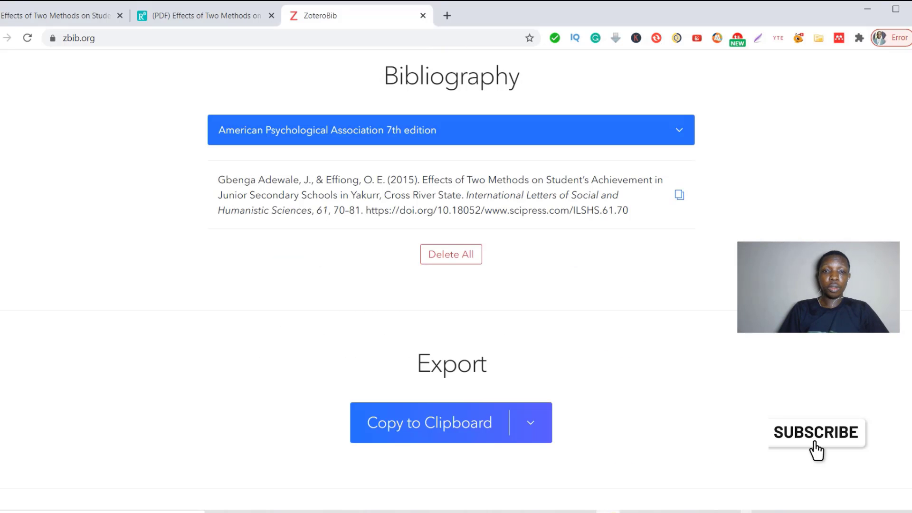
pyautogui.click(679, 194)
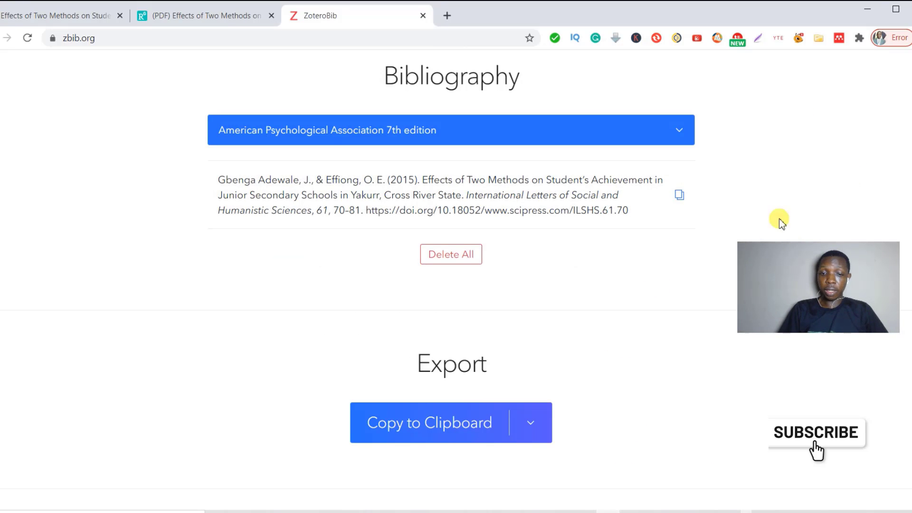
pyautogui.click(531, 424)
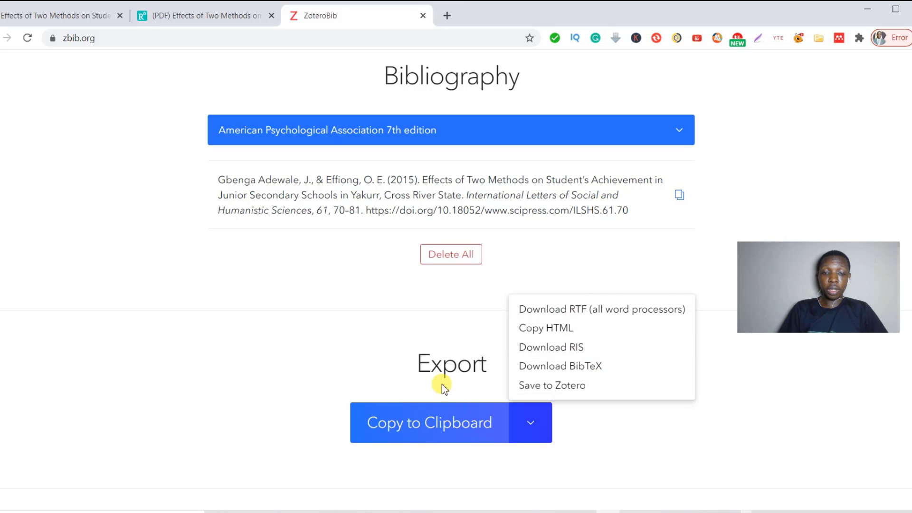
pyautogui.click(426, 431)
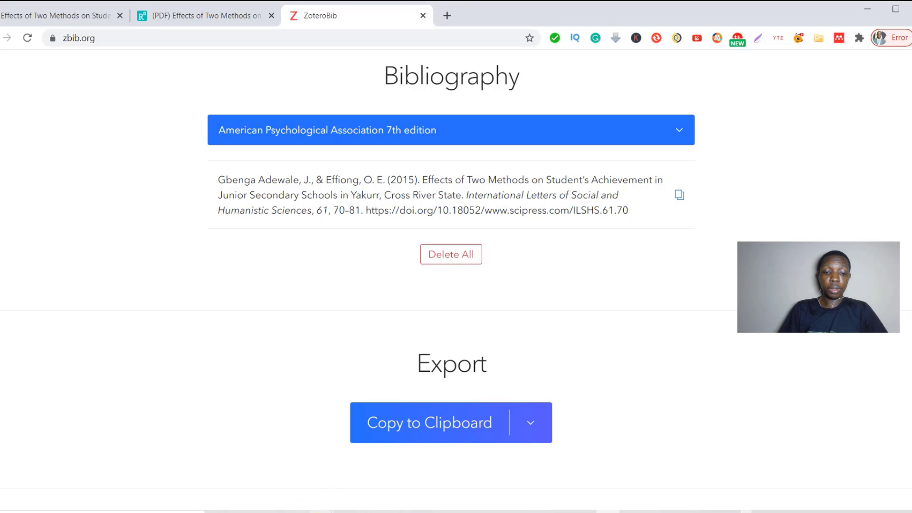
# Step: Switch to Document3 in Word and paste the bibliography entry on a new line below the in-text citation
pyautogui.click(322, 511)
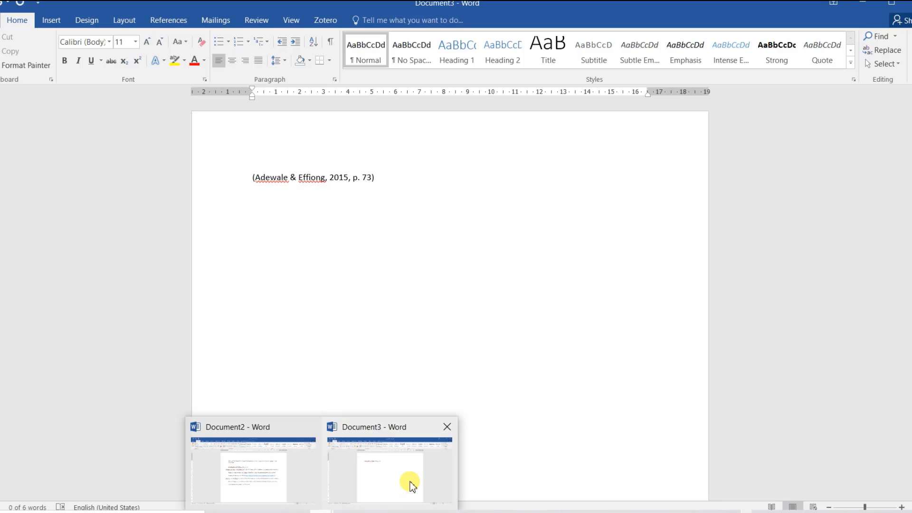
pyautogui.click(411, 485)
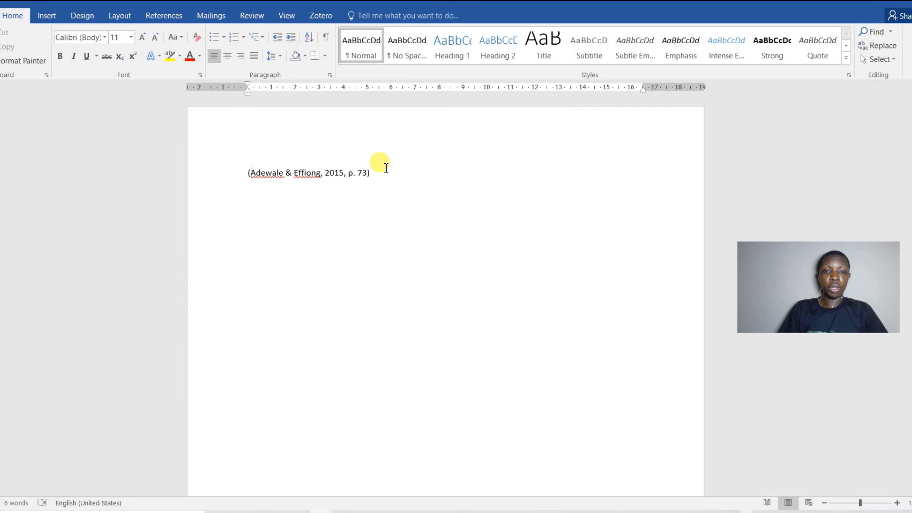
pyautogui.press('Return')
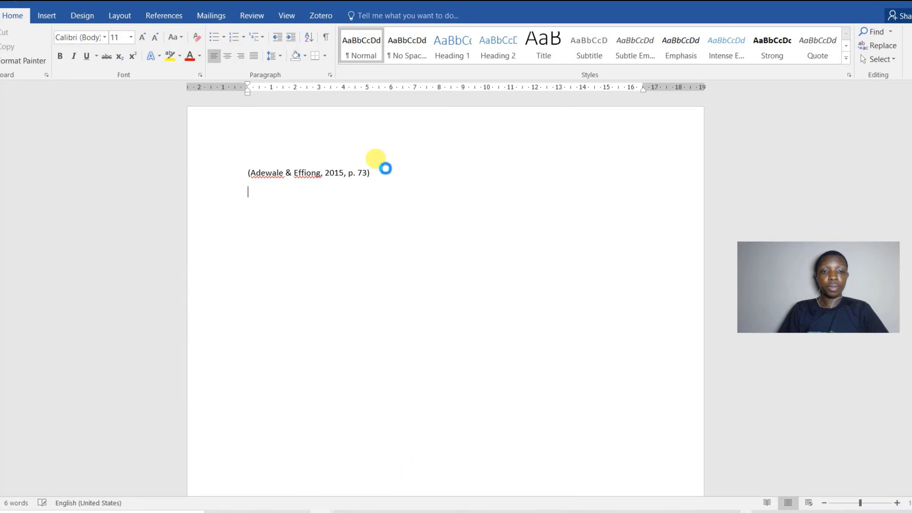
pyautogui.hotkey('ctrl', 'v')
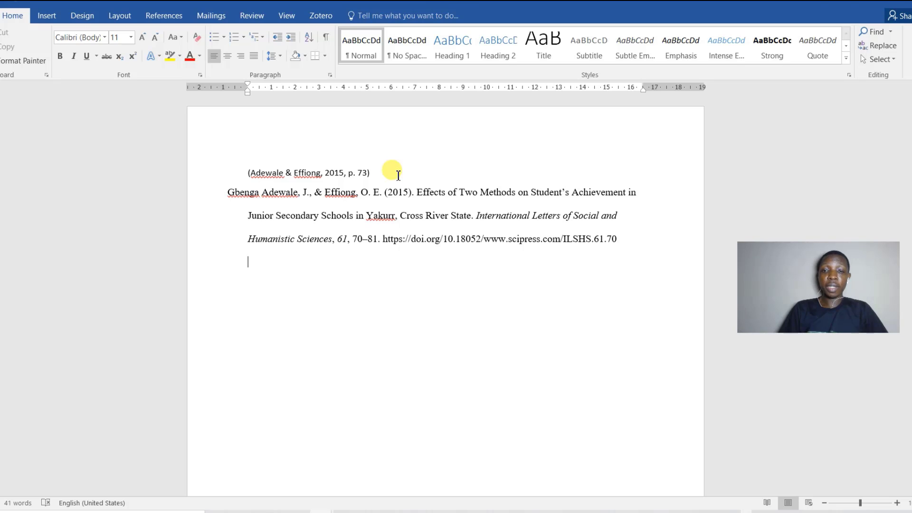